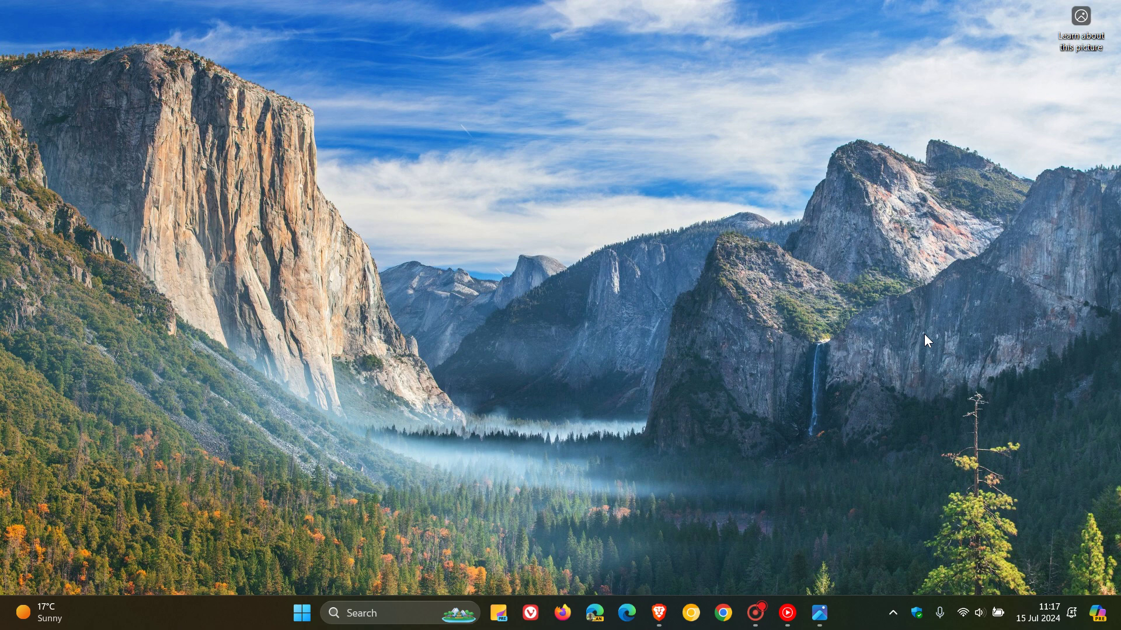
# Step: Open the Start menu and switch from Pinned to the alphabetical All apps list
pyautogui.click(301, 612)
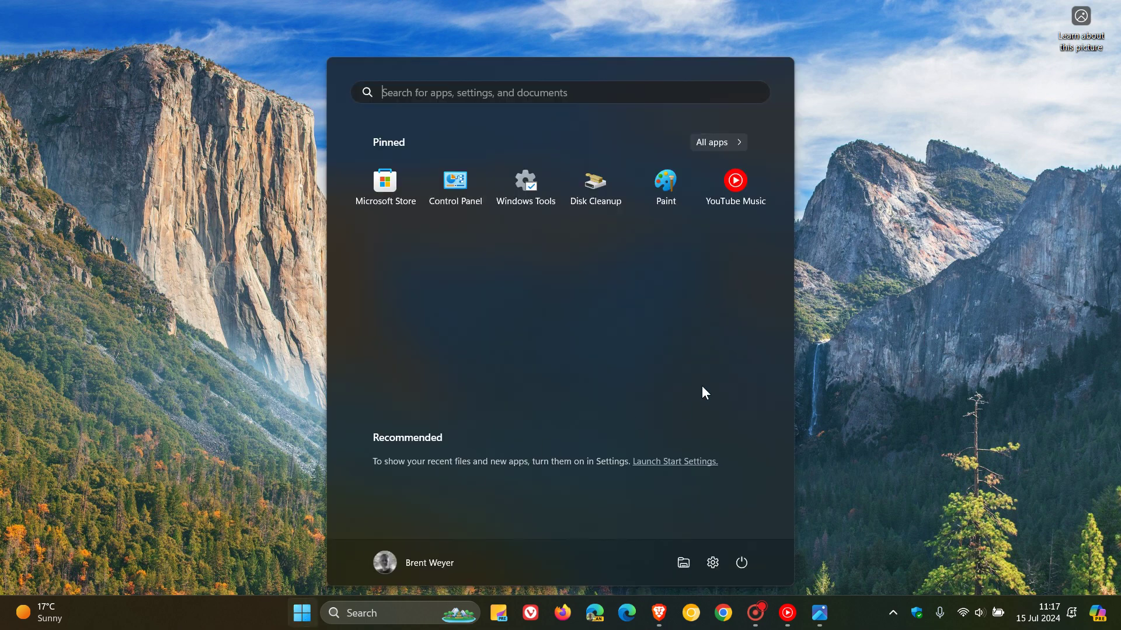
pyautogui.click(720, 142)
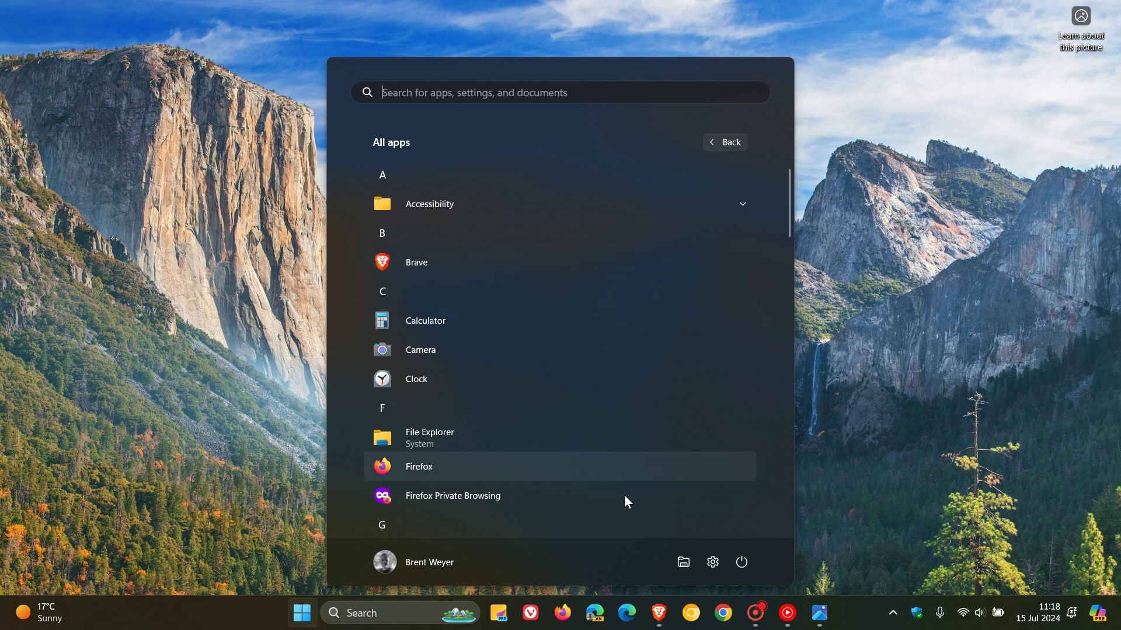
# Step: Dismiss the All apps list, leaving only the desktop and taskbar visible
pyautogui.click(906, 373)
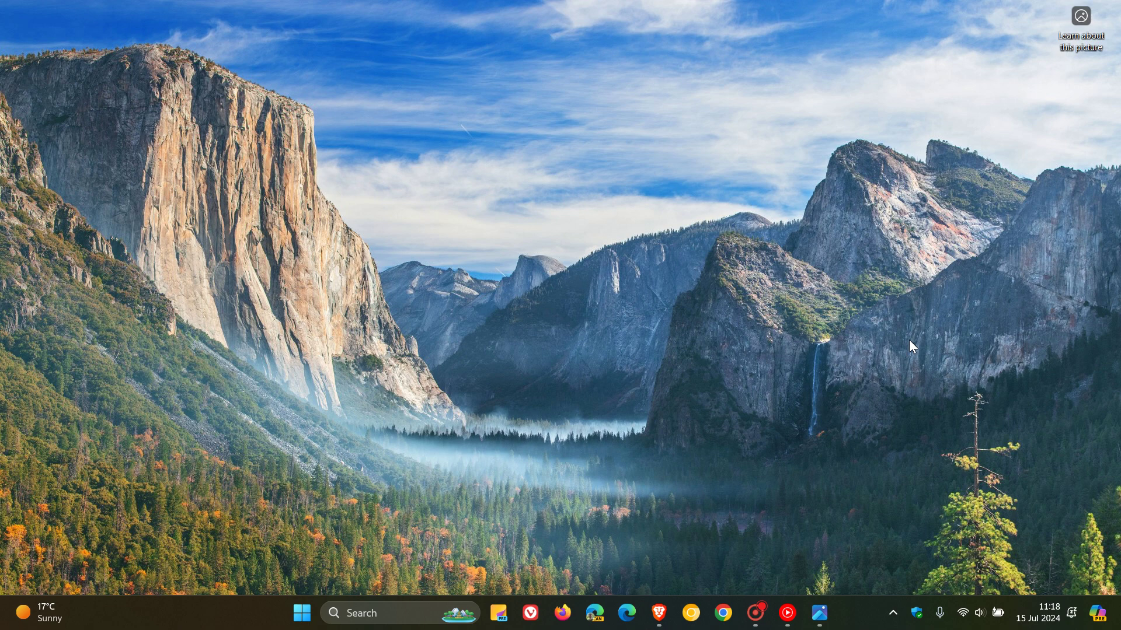
pyautogui.click(820, 612)
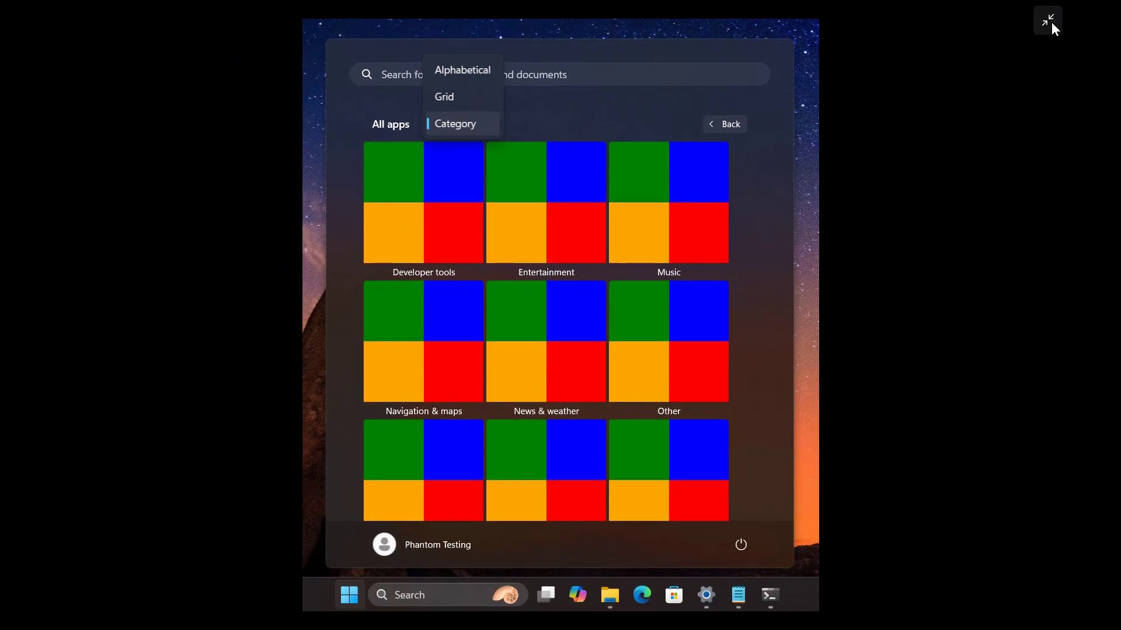
pyautogui.click(1052, 22)
pyautogui.click(741, 106)
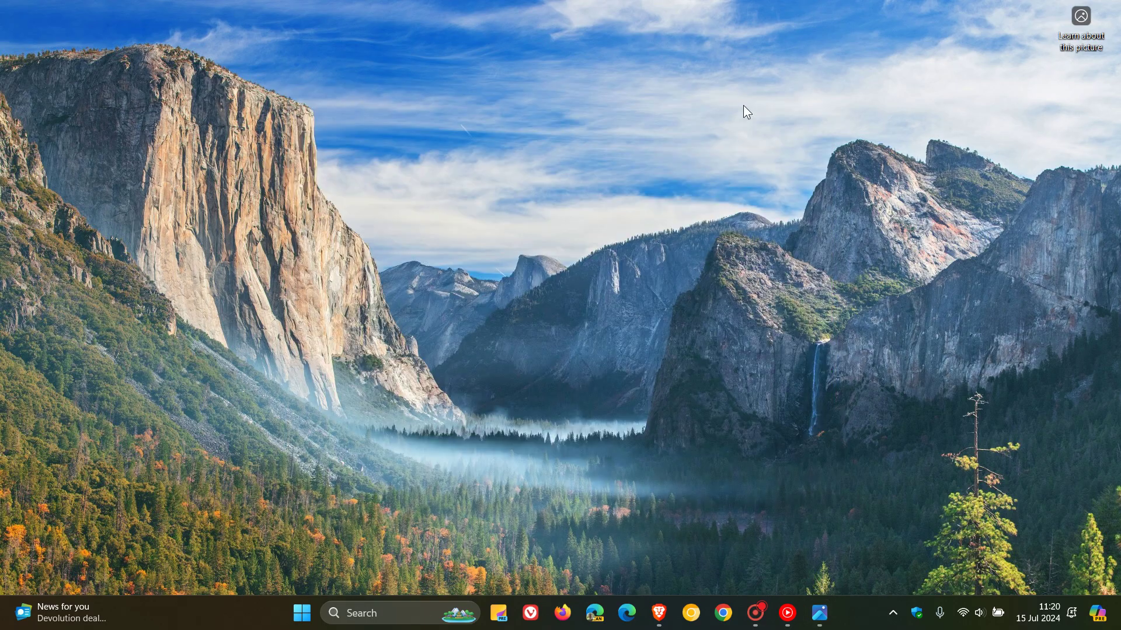